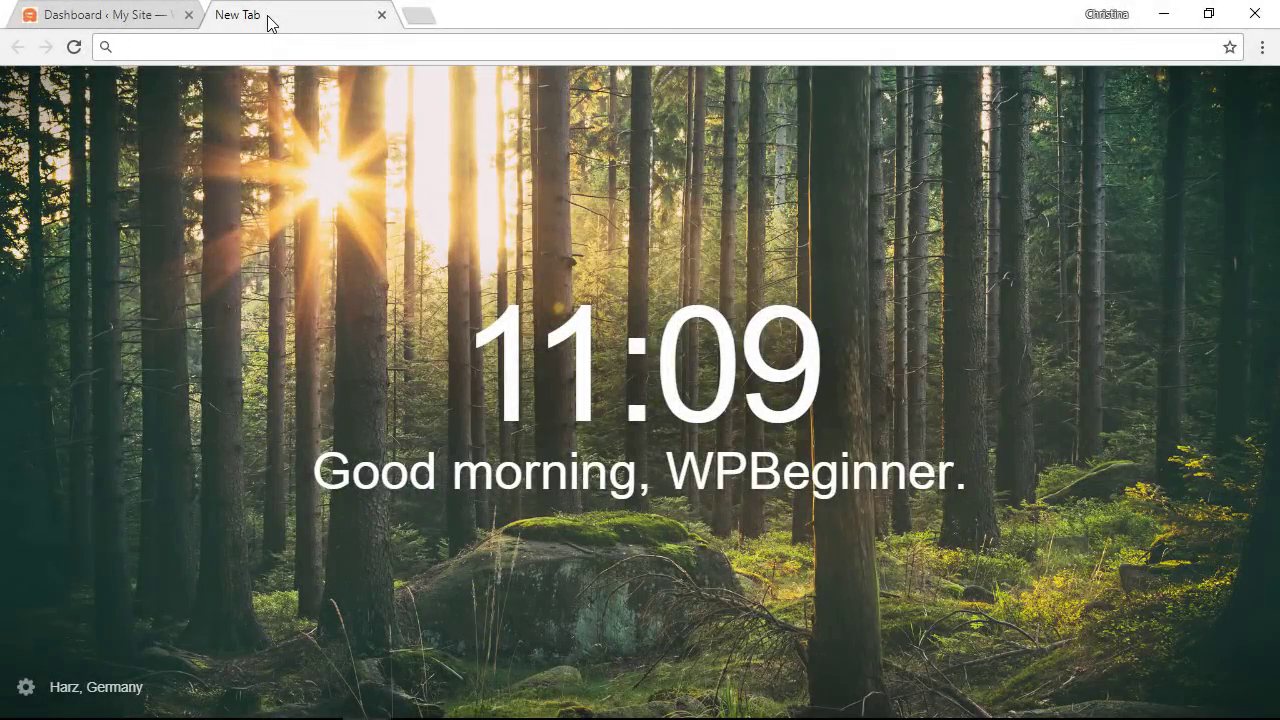
# - Load google.com/adsense in the new Chrome tab
pyautogui.write('google.com/a')
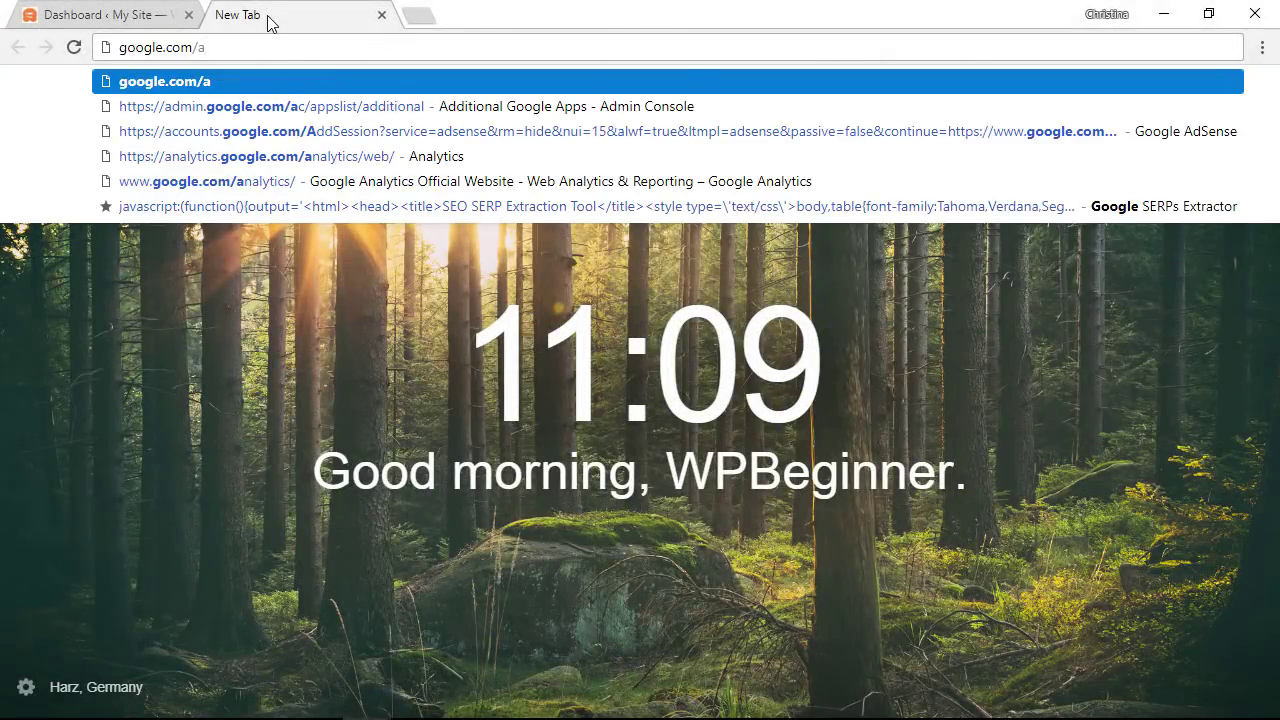
pyautogui.write('dsense')
pyautogui.press('Return')
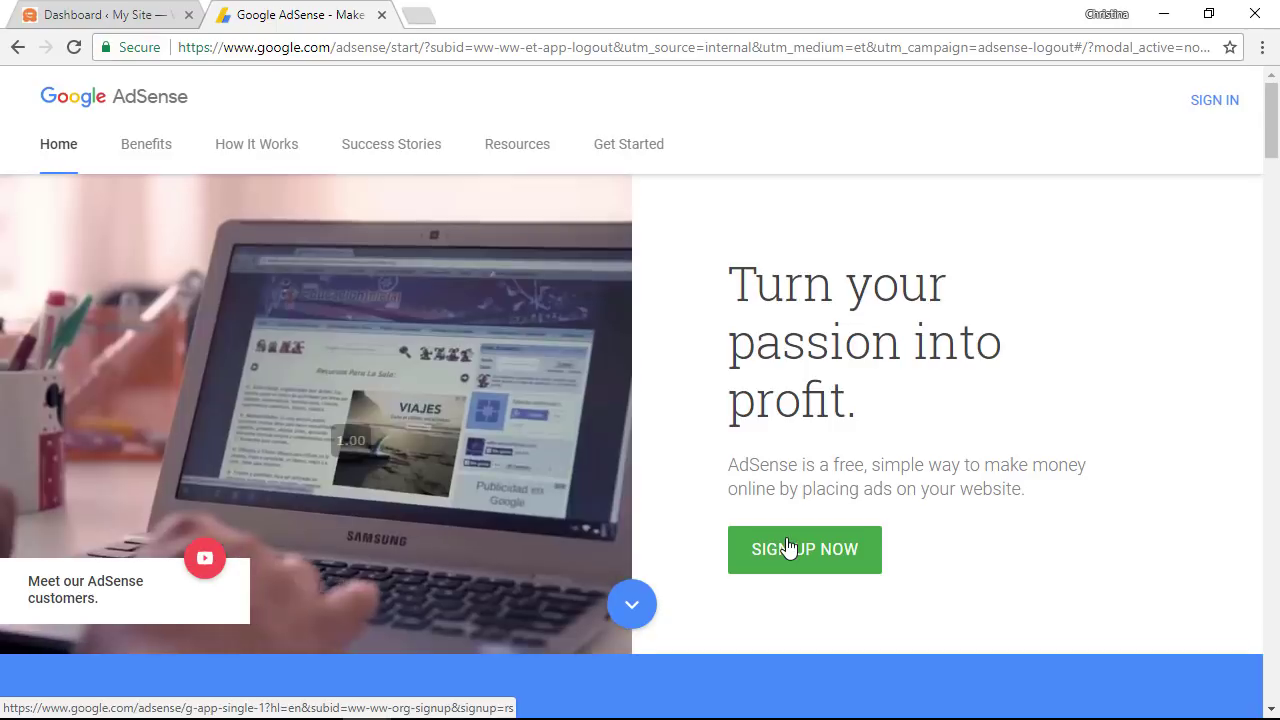
# - Enter the AdSense dashboard, go to the Ad units list and start a new ad unit
pyautogui.click(788, 548)
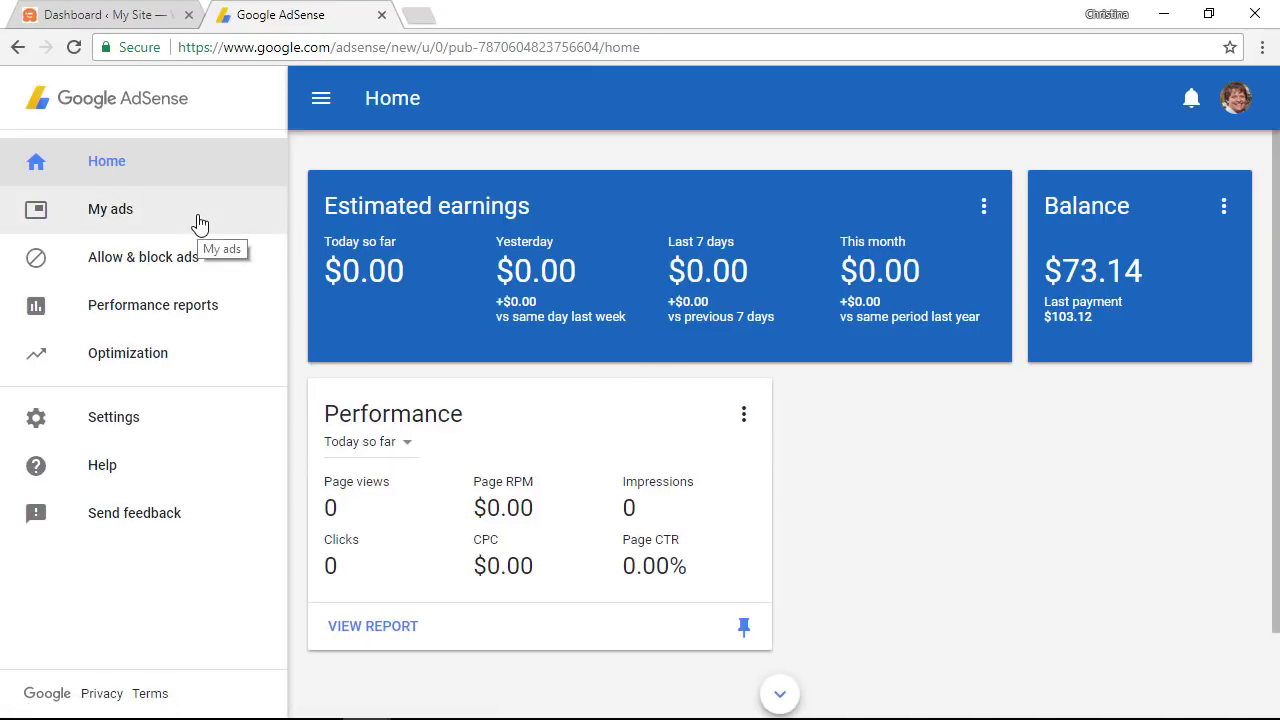
pyautogui.click(97, 220)
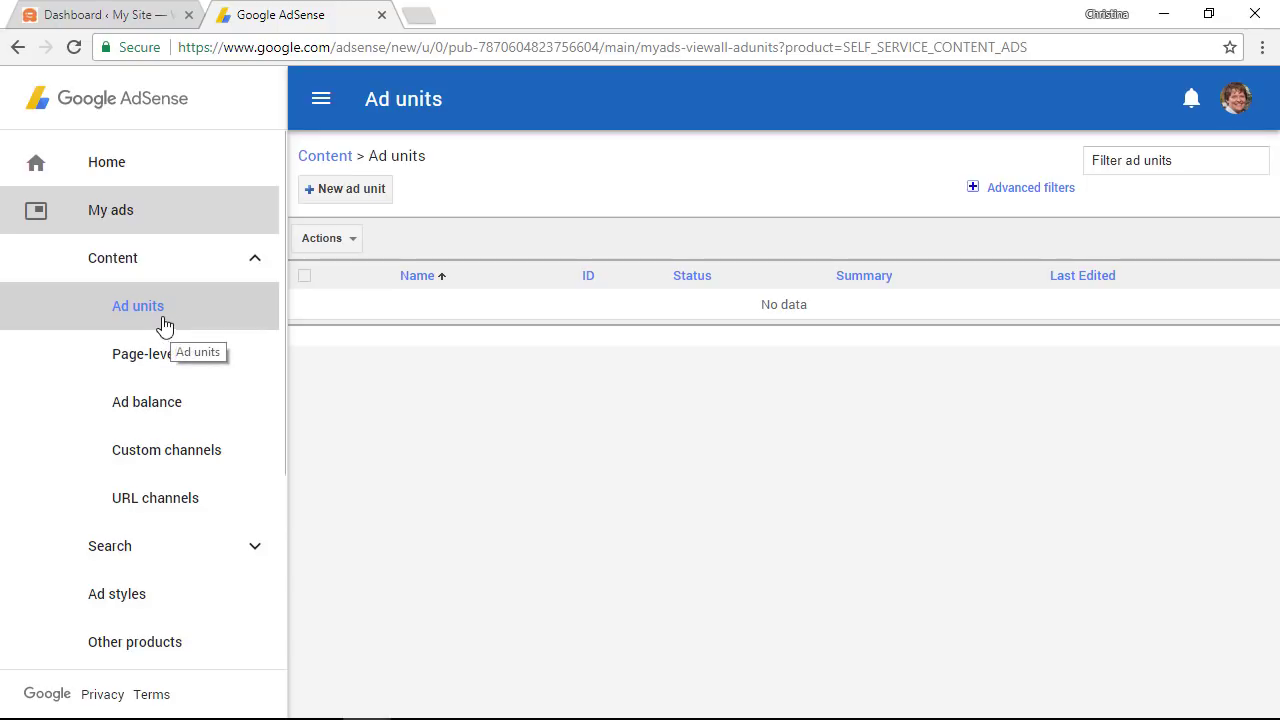
pyautogui.click(359, 195)
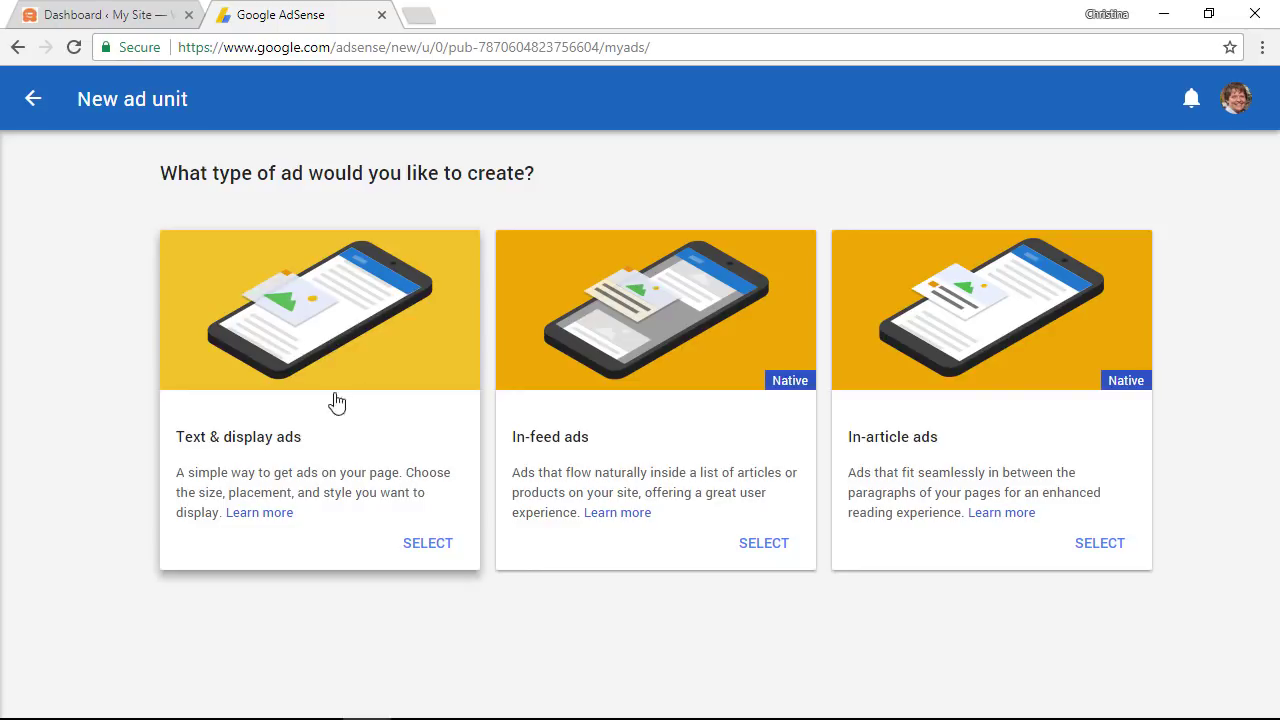
# - Choose Text & display ads, name the unit 'Sidebar Ad' and find the 300 x 250 size
pyautogui.click(322, 447)
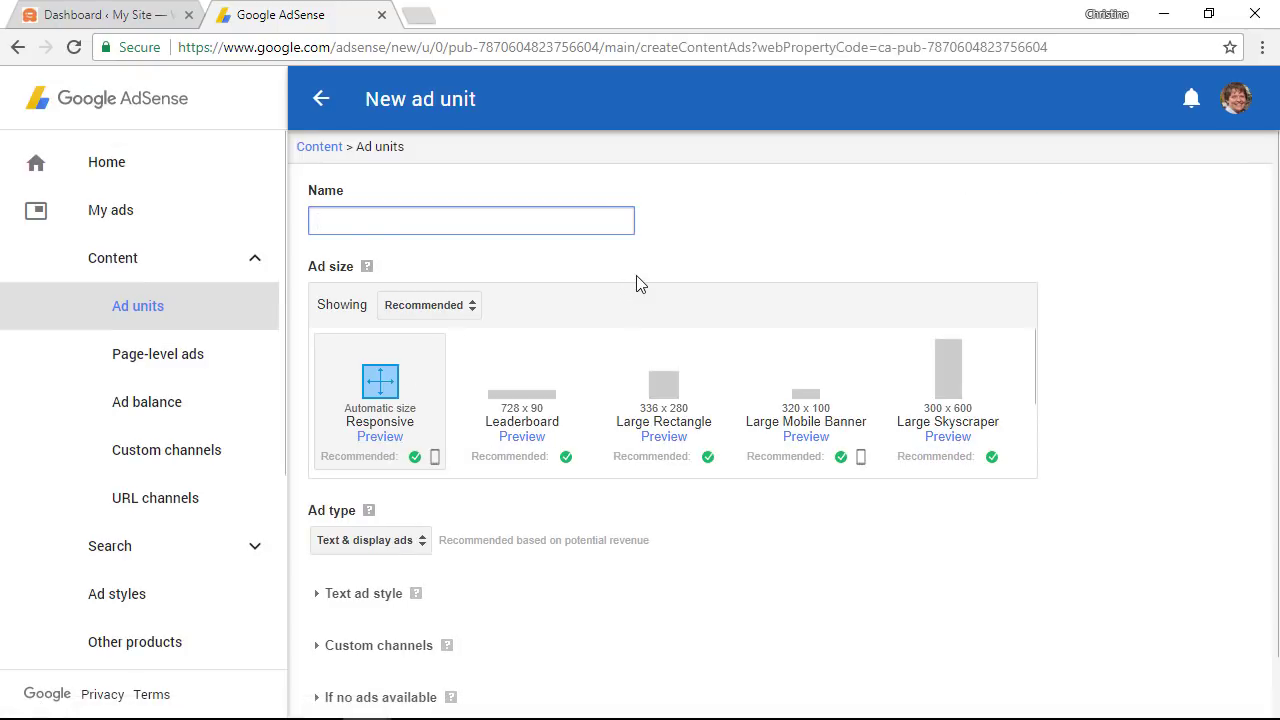
pyautogui.write('Side')
pyautogui.write('bar Ad')
pyautogui.scroll(-1, 659, 246)
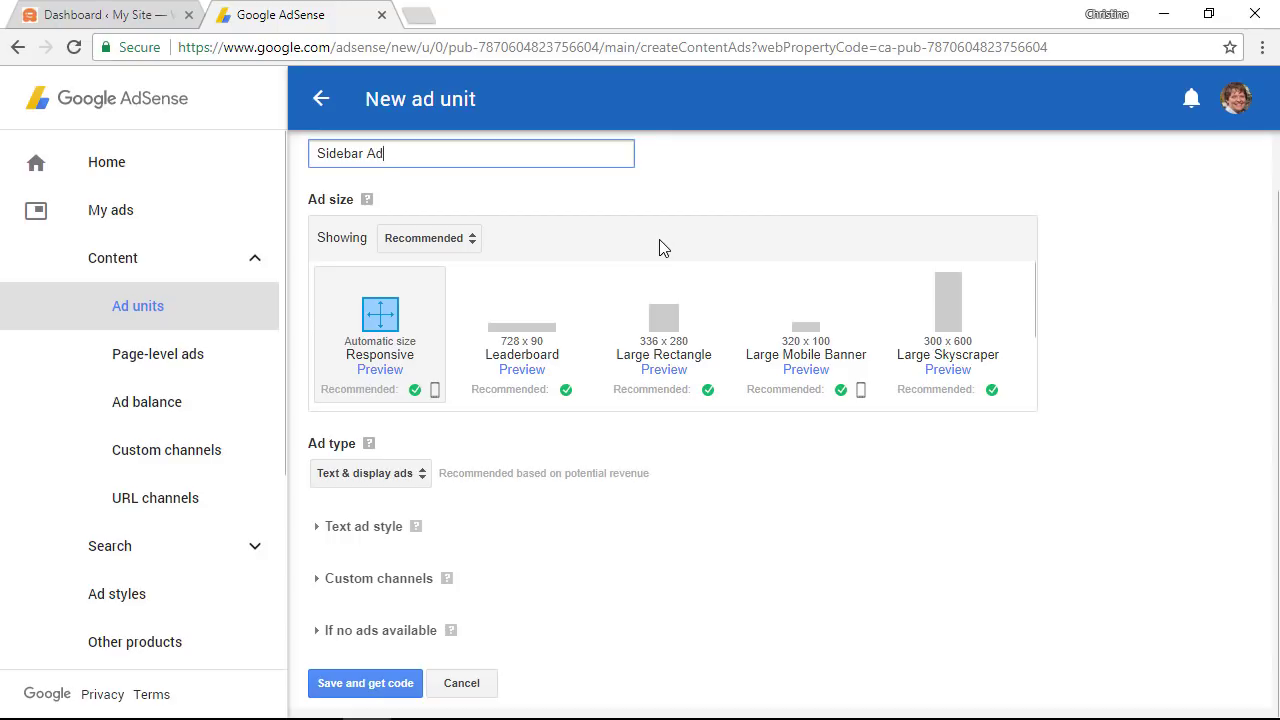
pyautogui.scroll(-2, 606, 287)
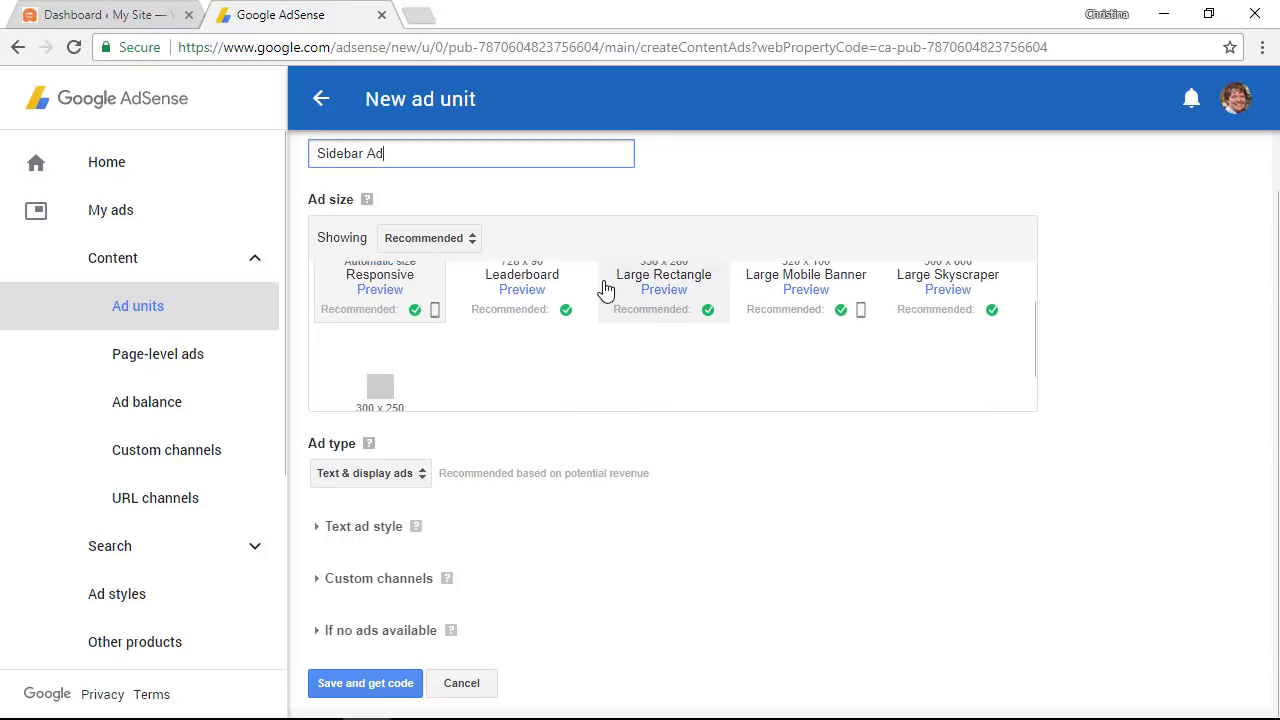
pyautogui.scroll(-2, 606, 289)
pyautogui.scroll(2, 606, 289)
pyautogui.scroll(3, 606, 289)
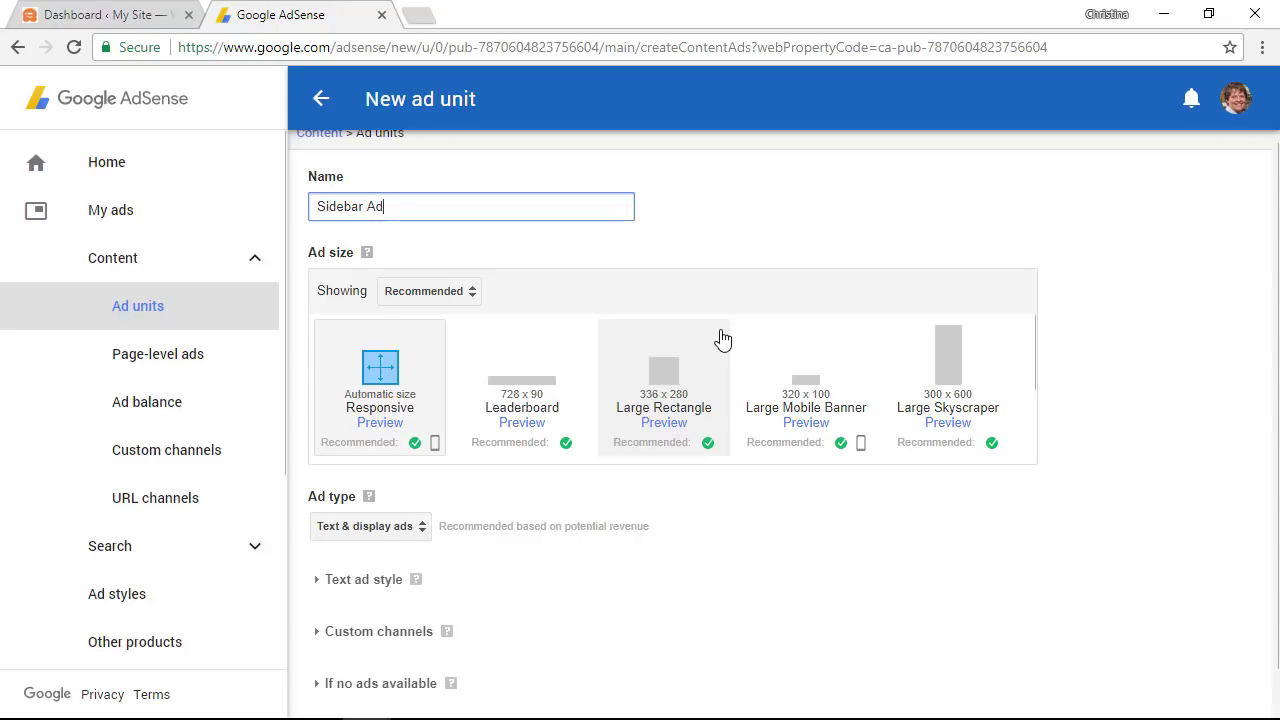
pyautogui.scroll(-1, 722, 340)
pyautogui.scroll(1, 722, 340)
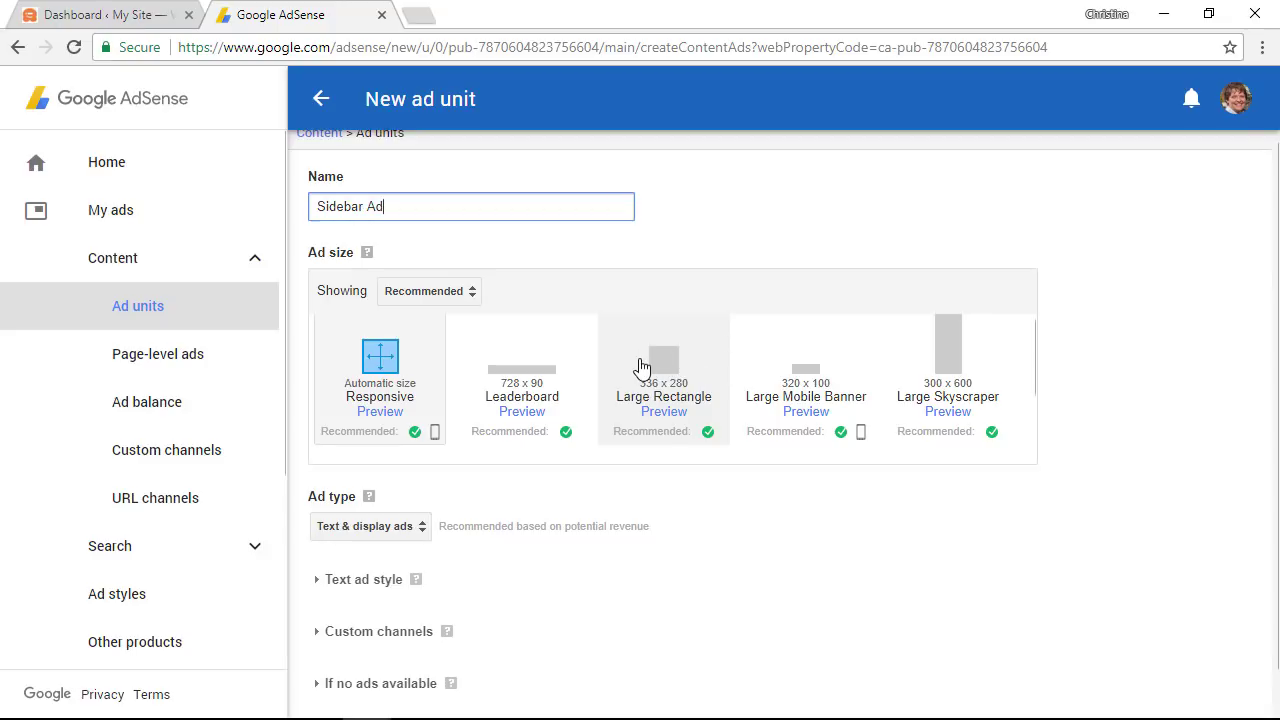
pyautogui.scroll(-3, 640, 366)
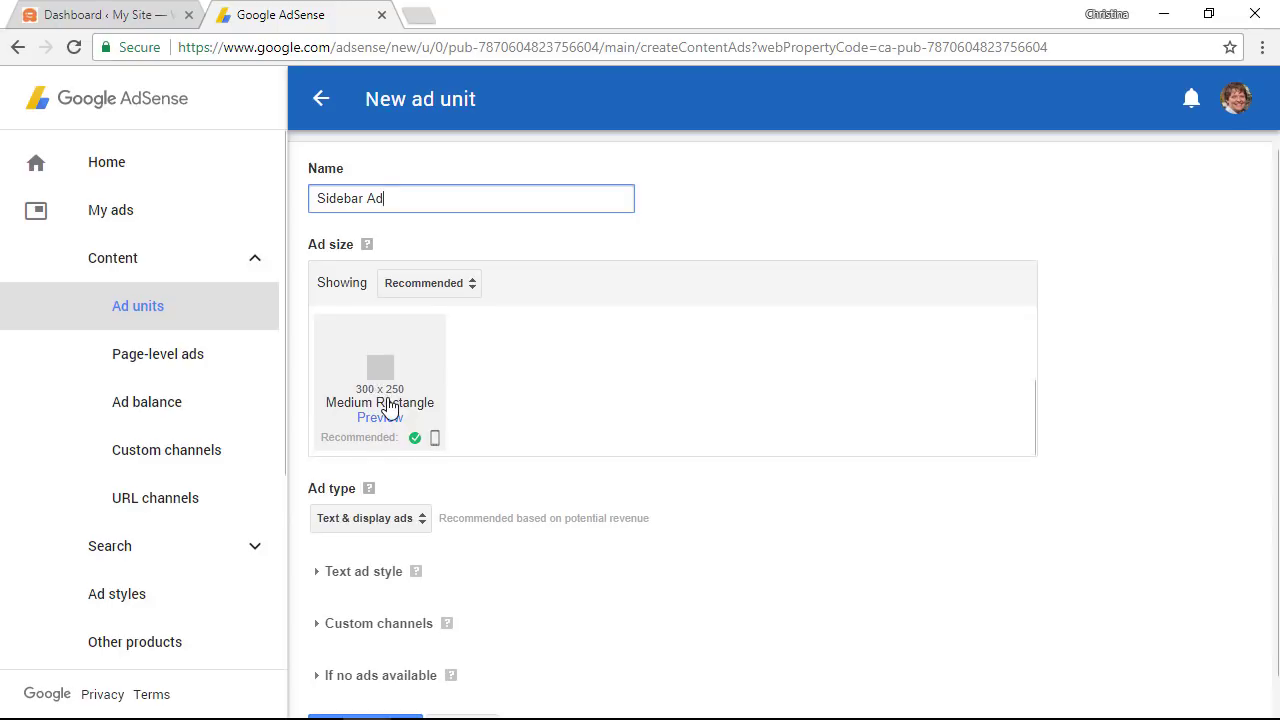
# - Select the 300 x 250 Medium Rectangle size and keep Text & display ads as the type
pyautogui.click(376, 398)
pyautogui.scroll(-1, 808, 500)
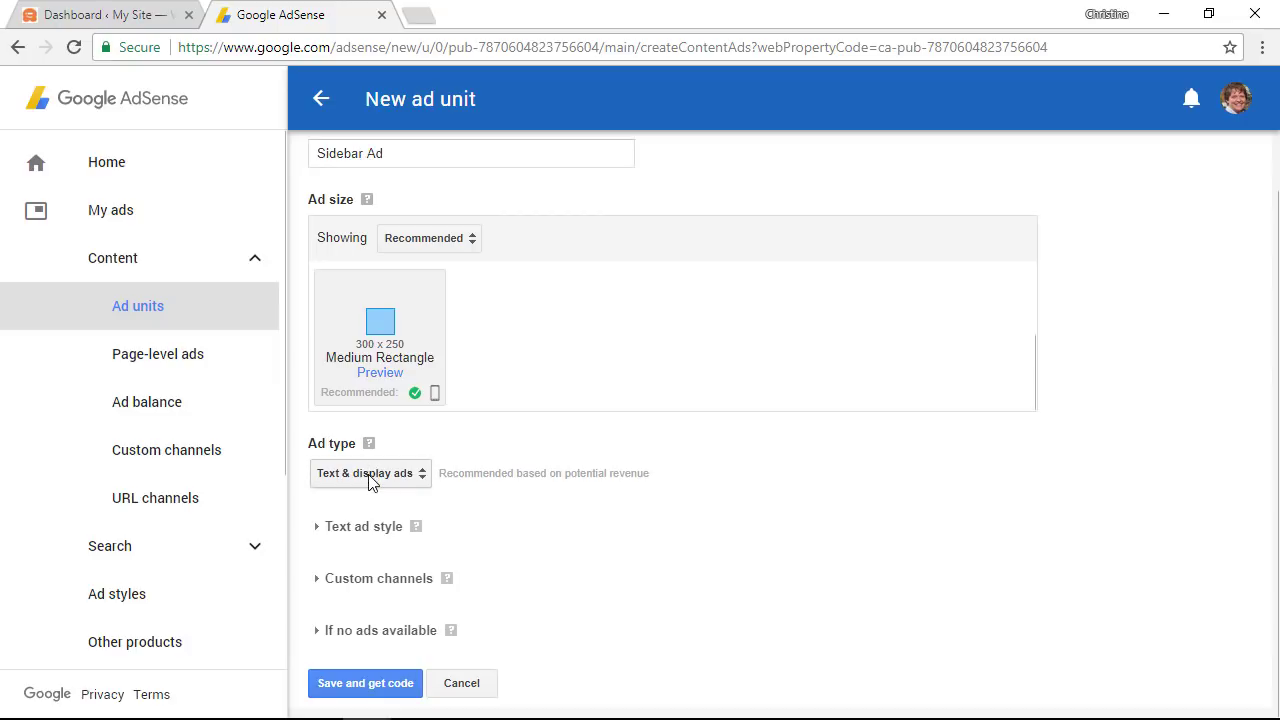
pyautogui.click(423, 478)
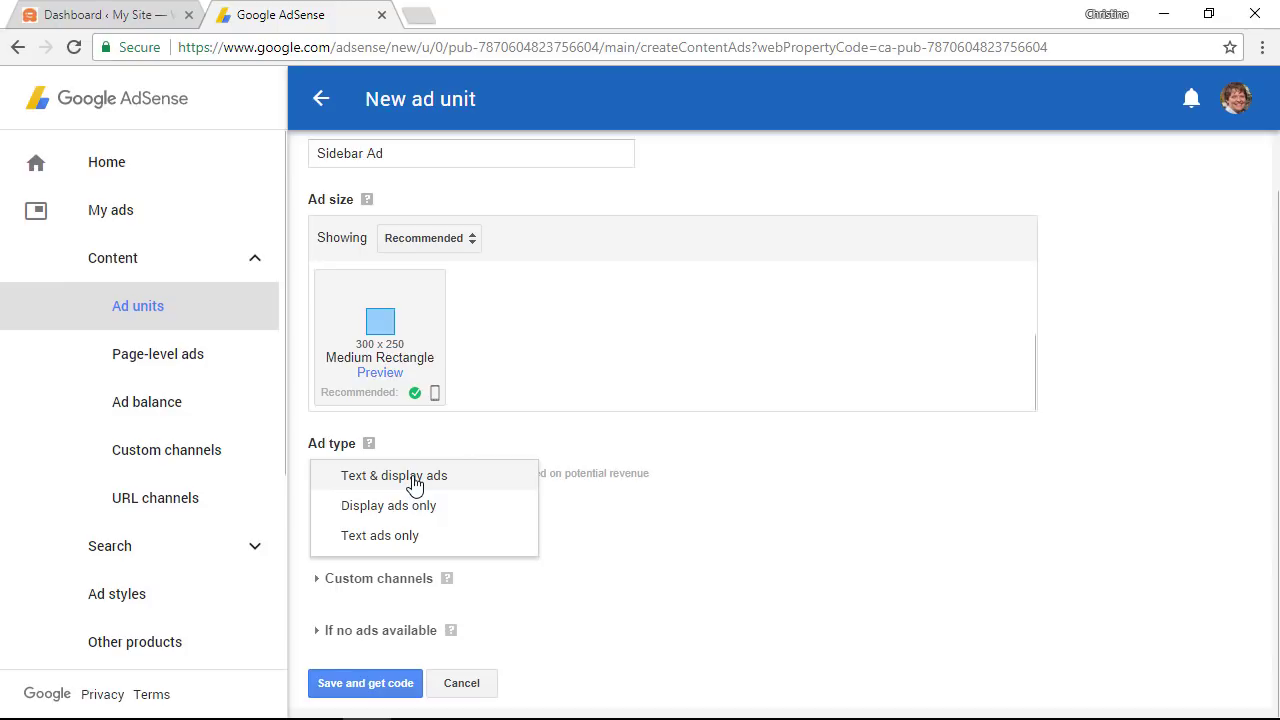
pyautogui.click(414, 480)
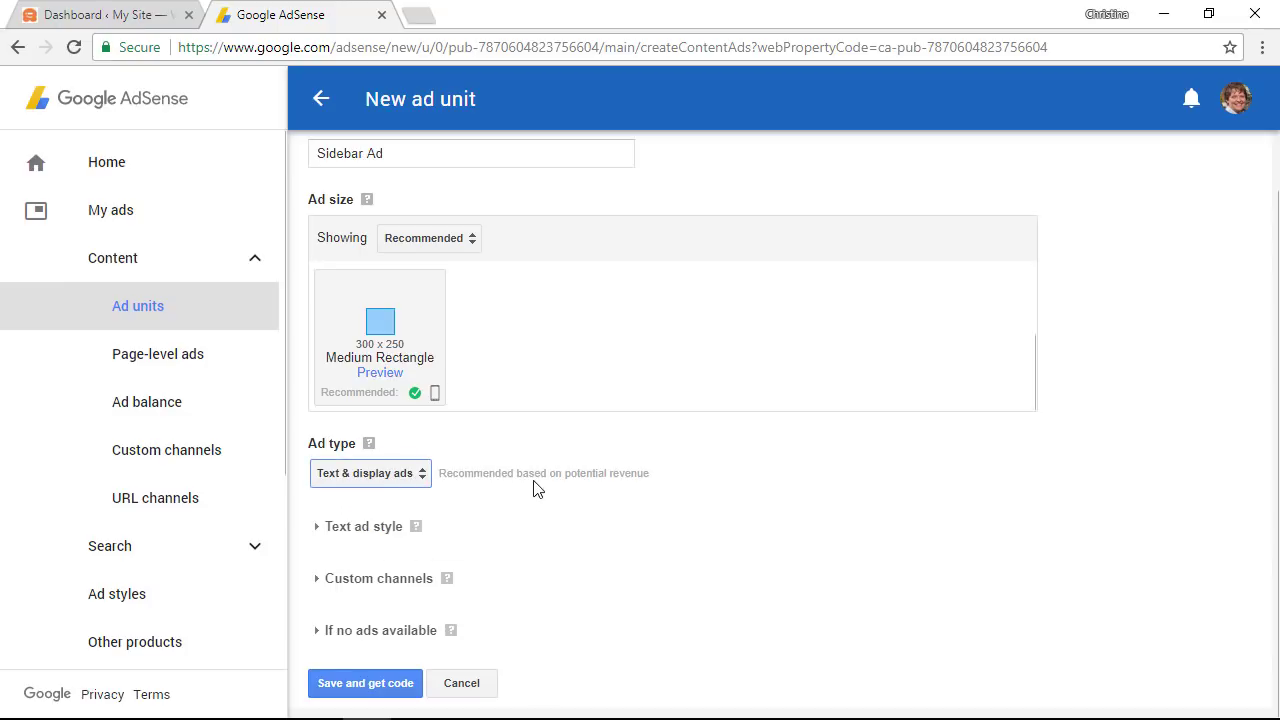
# - Pick the Modern white text ad style and begin creating a new custom ad style
pyautogui.moveTo(363, 526)
pyautogui.click(380, 534)
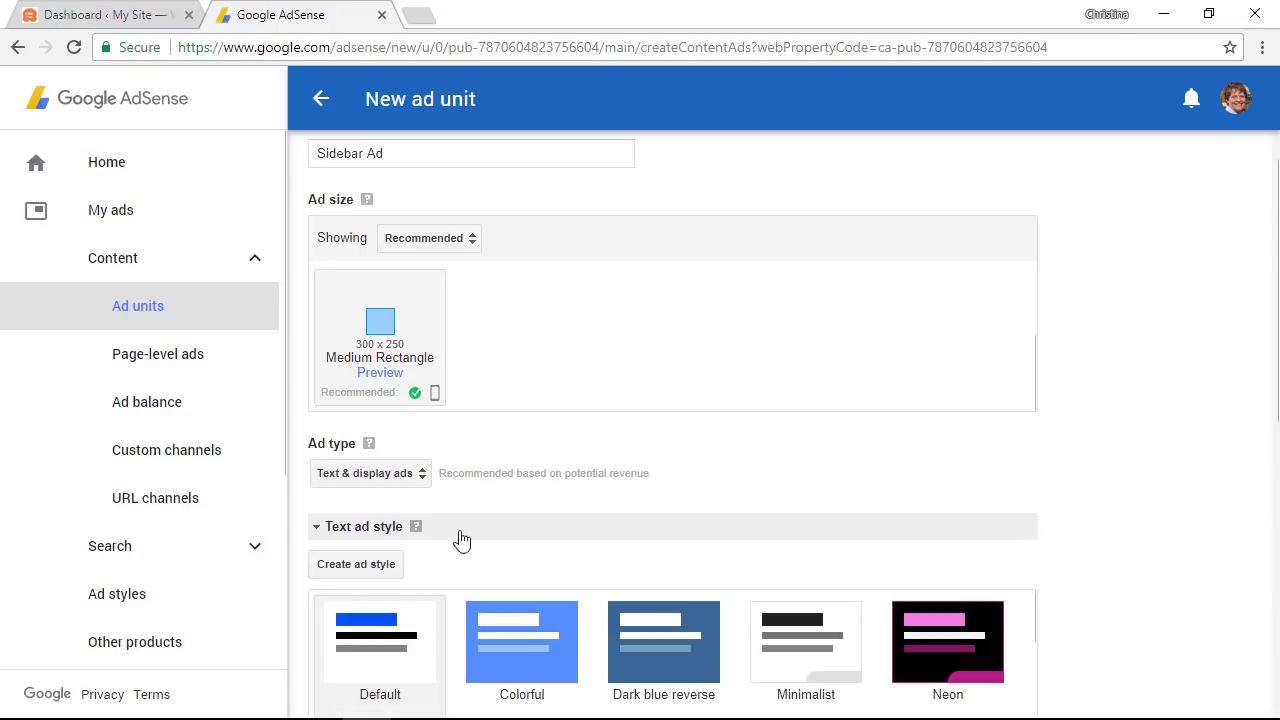
pyautogui.scroll(-1, 618, 538)
pyautogui.scroll(-2, 615, 531)
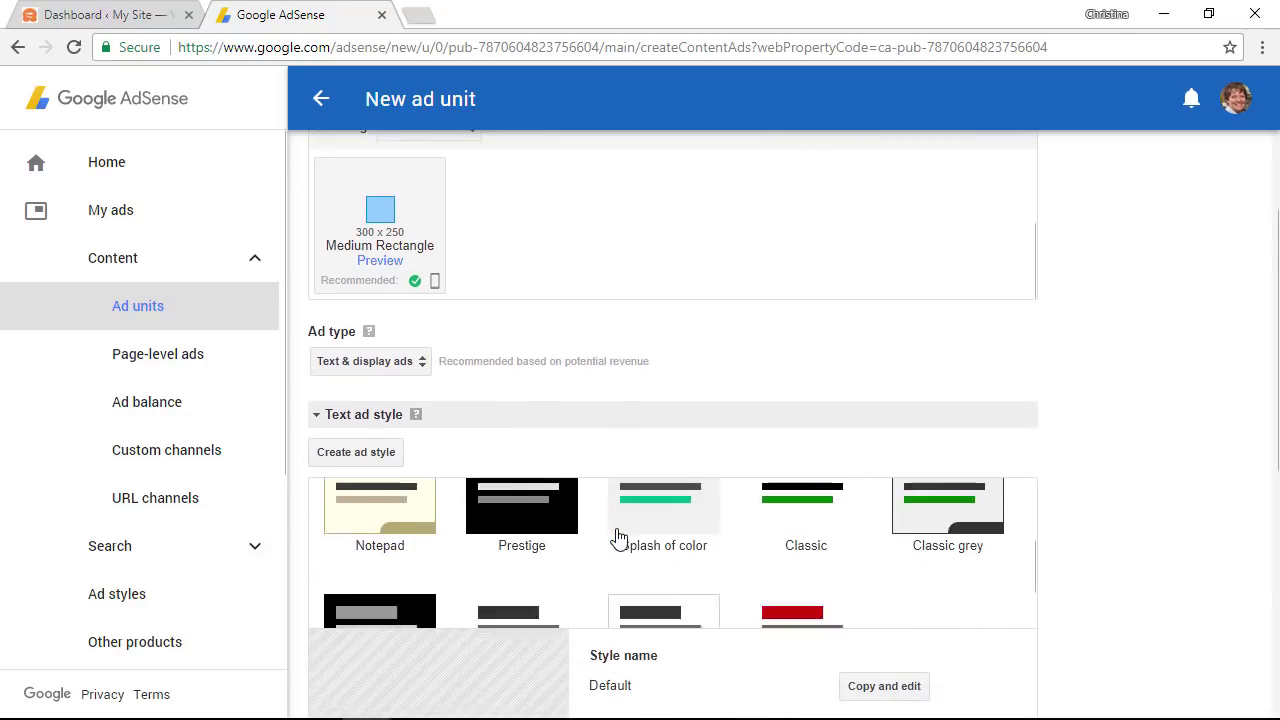
pyautogui.scroll(-2, 618, 538)
pyautogui.click(616, 535)
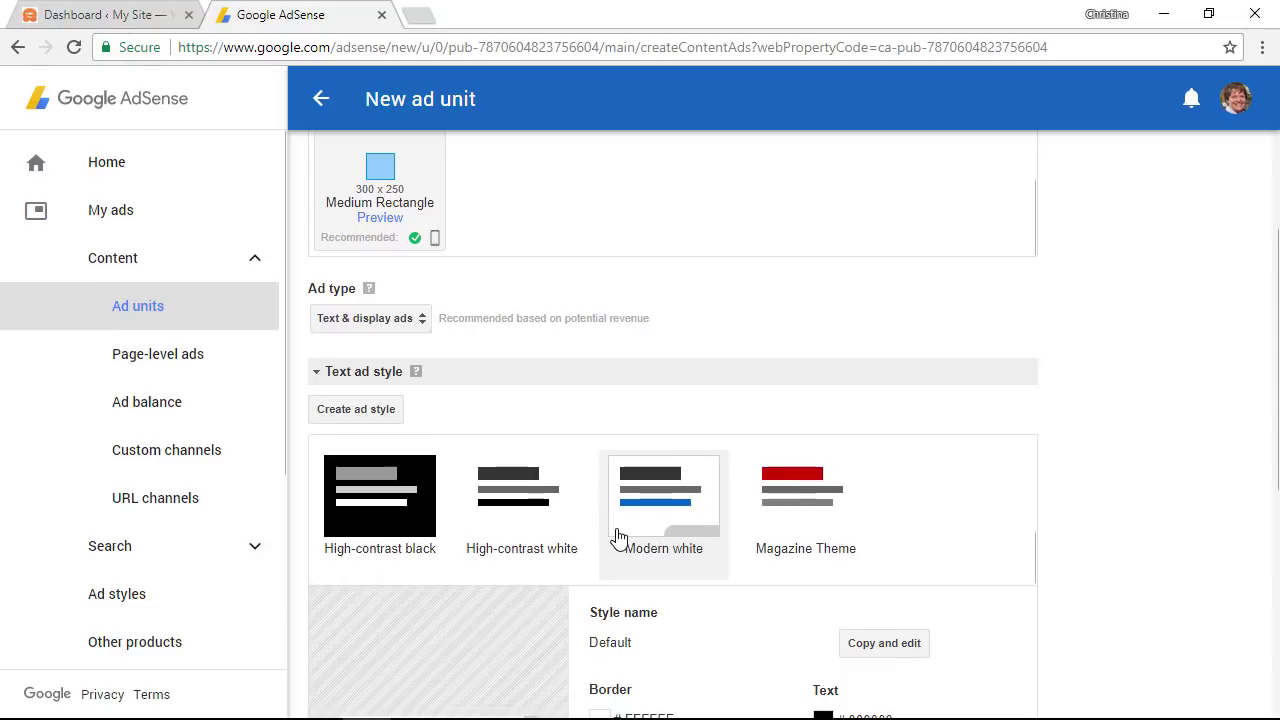
pyautogui.scroll(-2, 618, 538)
pyautogui.scroll(-1, 618, 538)
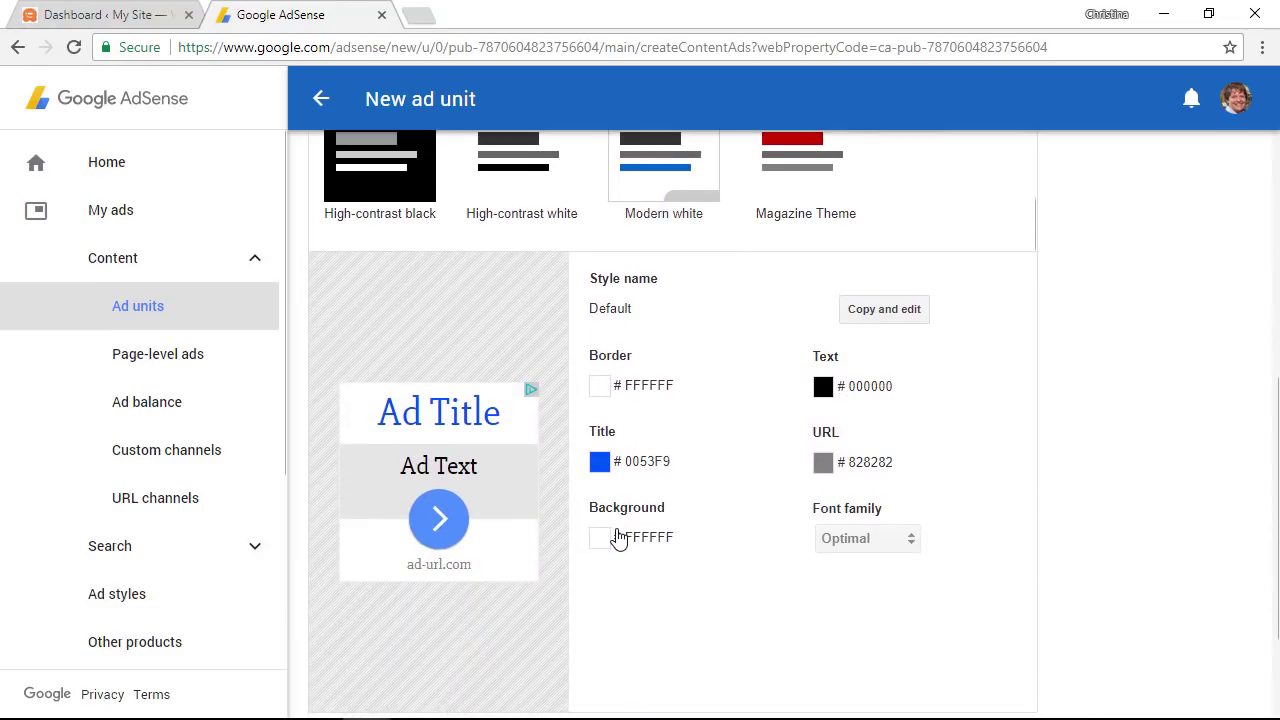
pyautogui.scroll(2, 618, 538)
pyautogui.scroll(1, 618, 538)
pyautogui.click(614, 491)
pyautogui.scroll(-2, 614, 491)
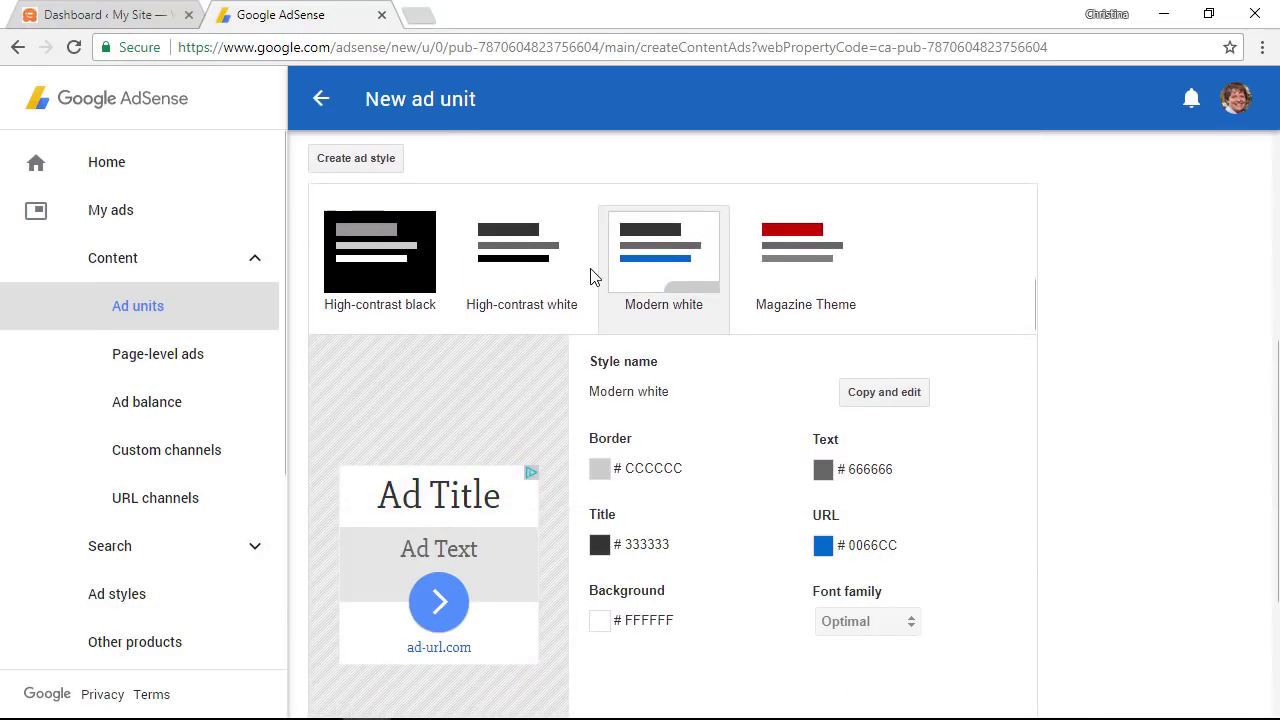
pyautogui.click(368, 164)
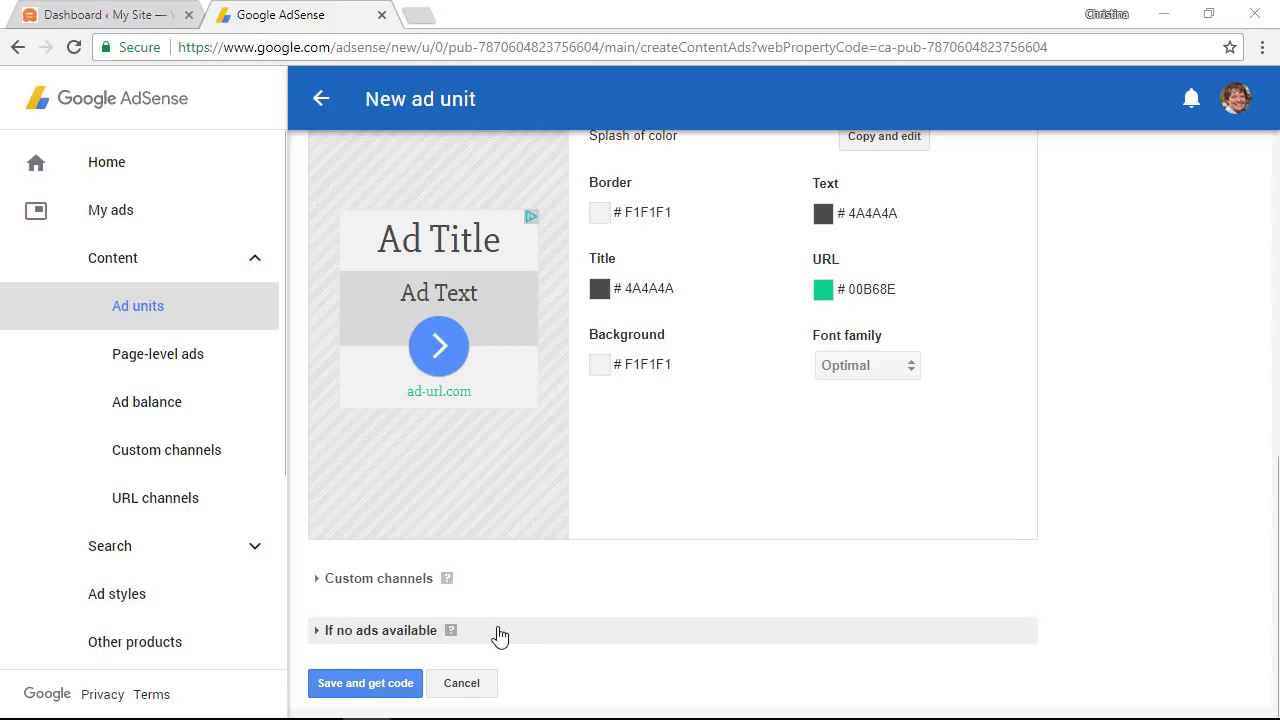
# - Try Show other URL as the no-ads fallback, then revert to collapse or blank space (default)
pyautogui.click(318, 636)
pyautogui.scroll(-1, 757, 610)
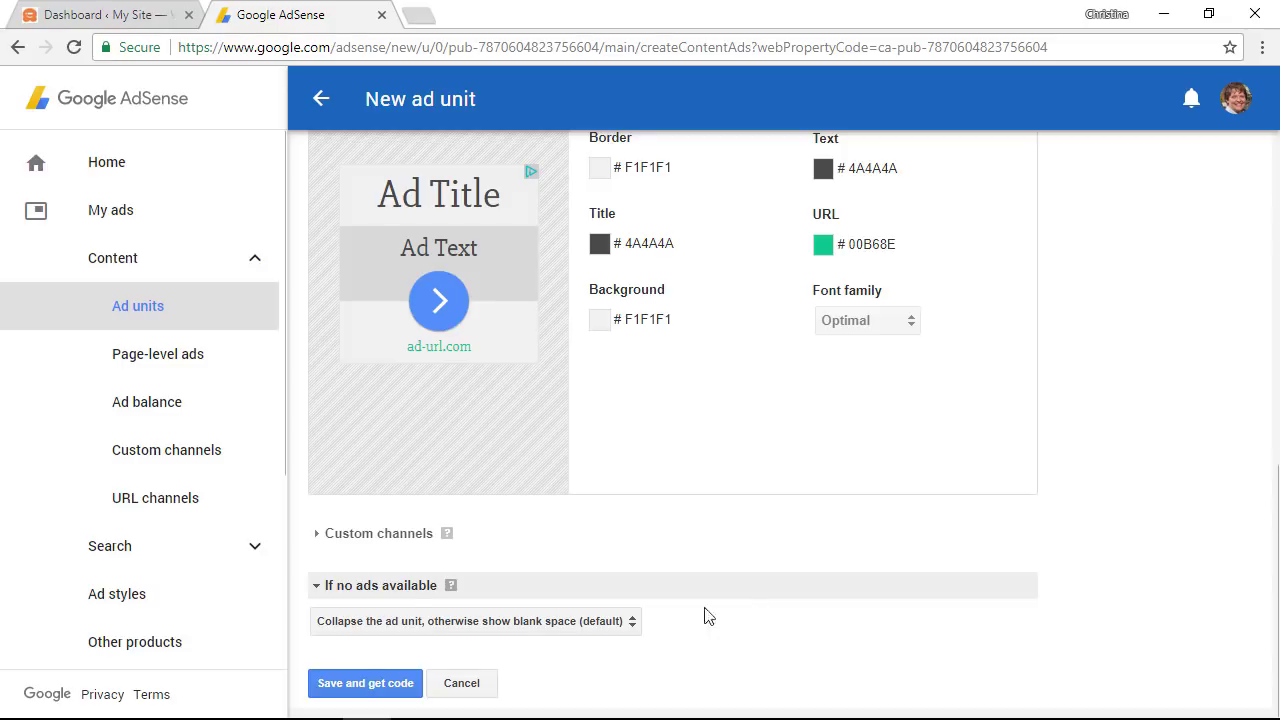
pyautogui.click(612, 630)
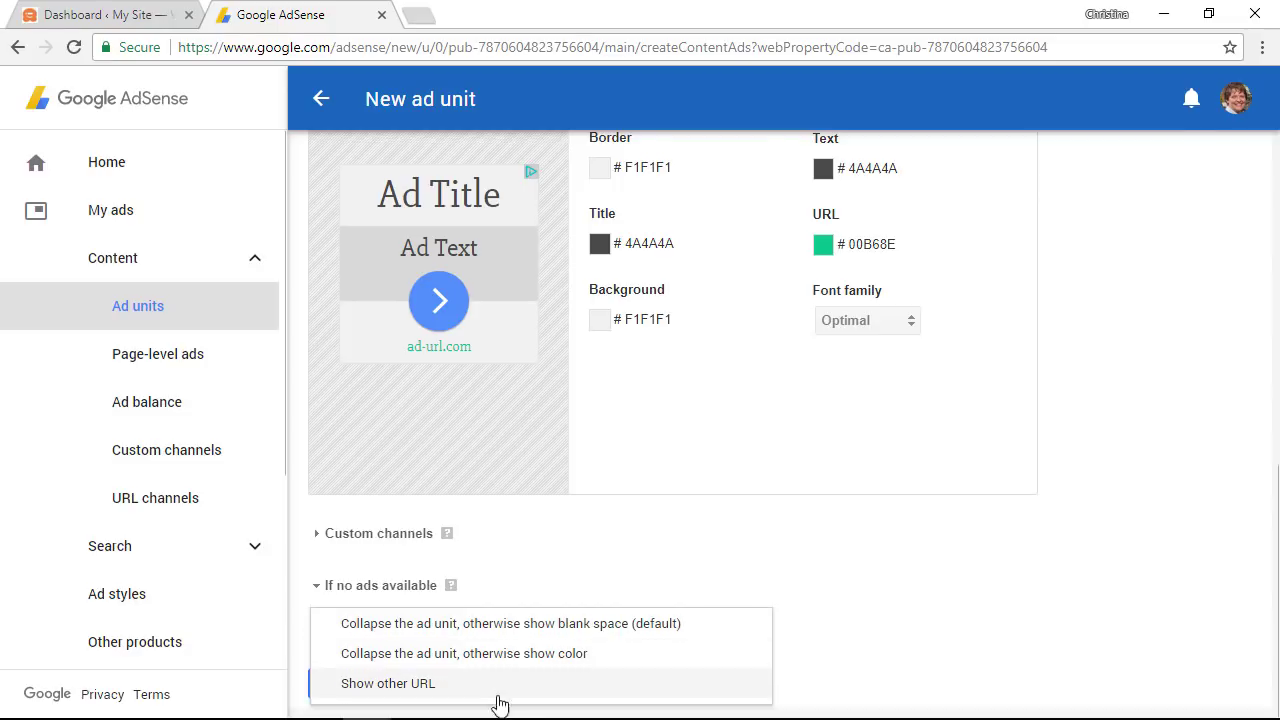
pyautogui.click(401, 686)
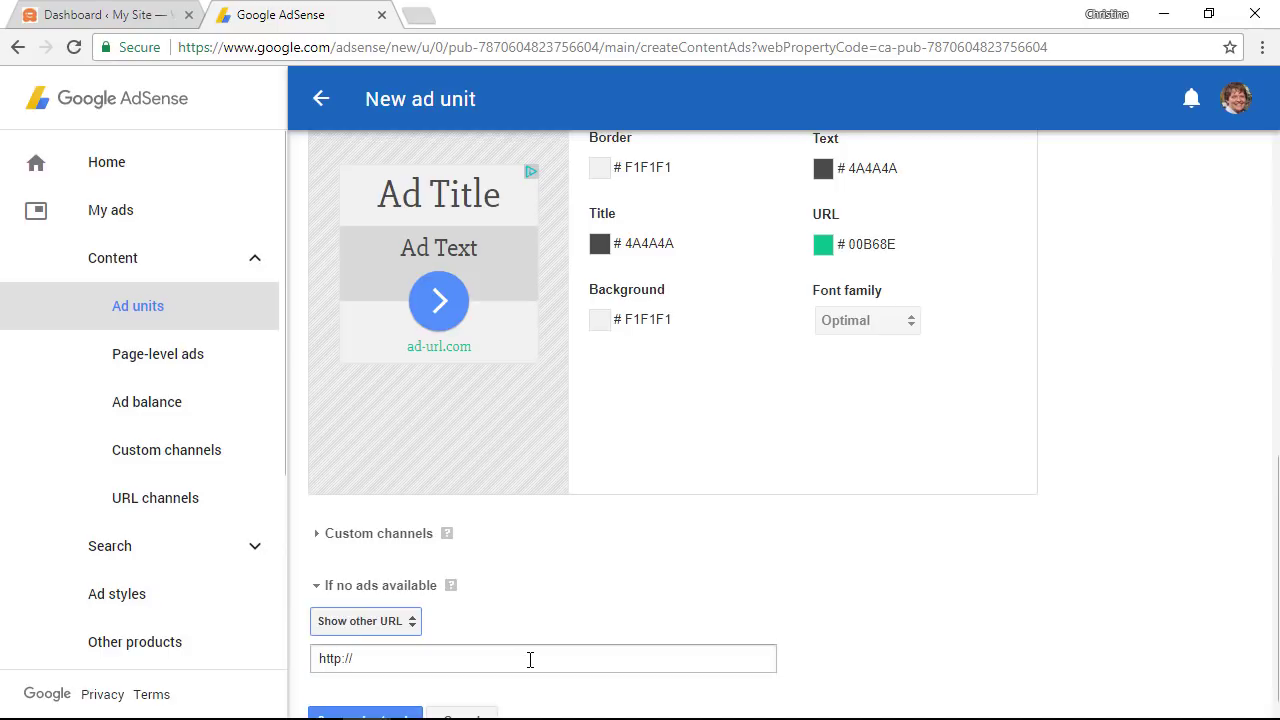
pyautogui.click(400, 622)
pyautogui.click(449, 566)
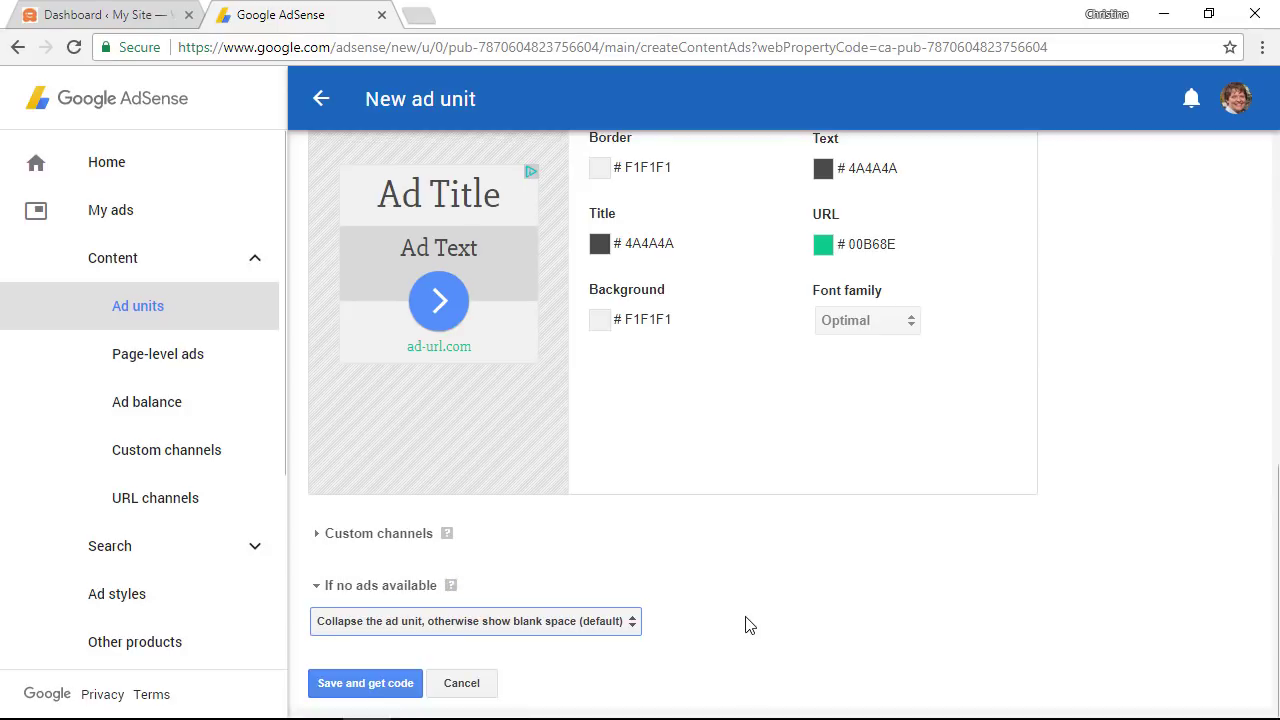
# - Save the Sidebar Ad unit, keep the Asynchronous code type and copy the ad code
pyautogui.click(355, 686)
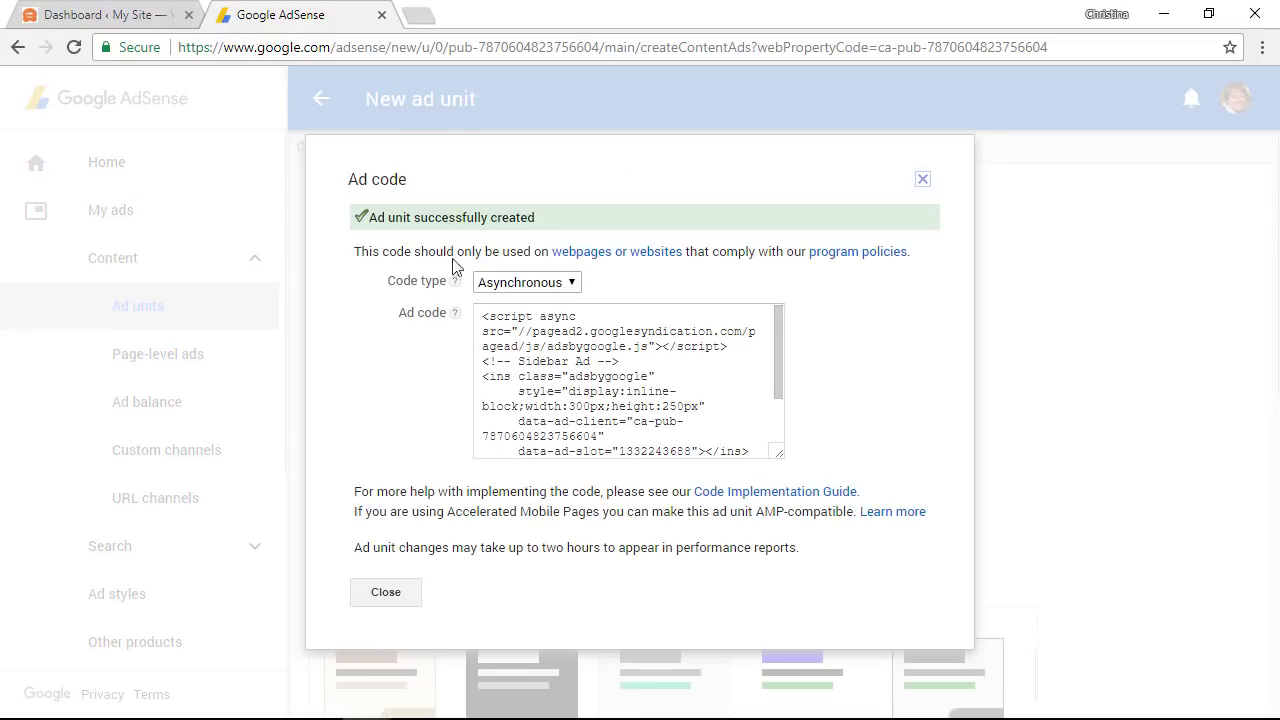
pyautogui.click(515, 287)
pyautogui.moveTo(454, 281)
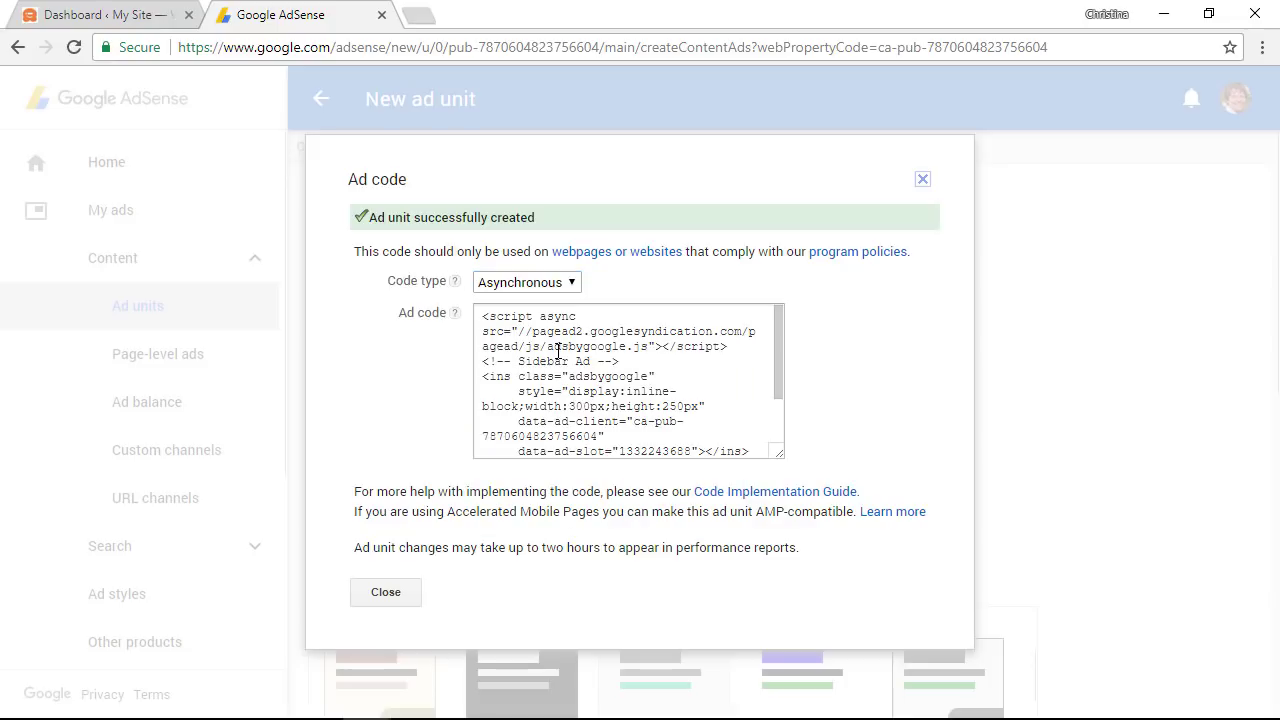
pyautogui.click(560, 356)
pyautogui.rightClick(558, 354)
pyautogui.click(595, 368)
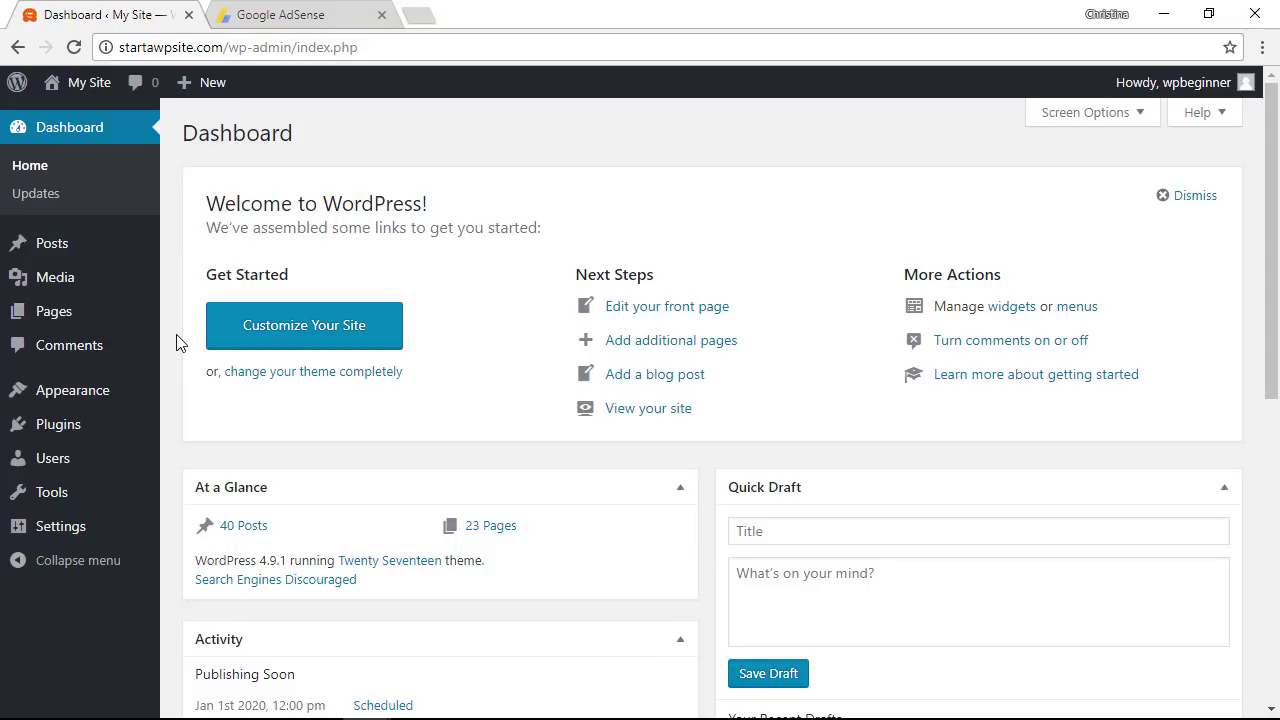
pyautogui.moveTo(72, 390)
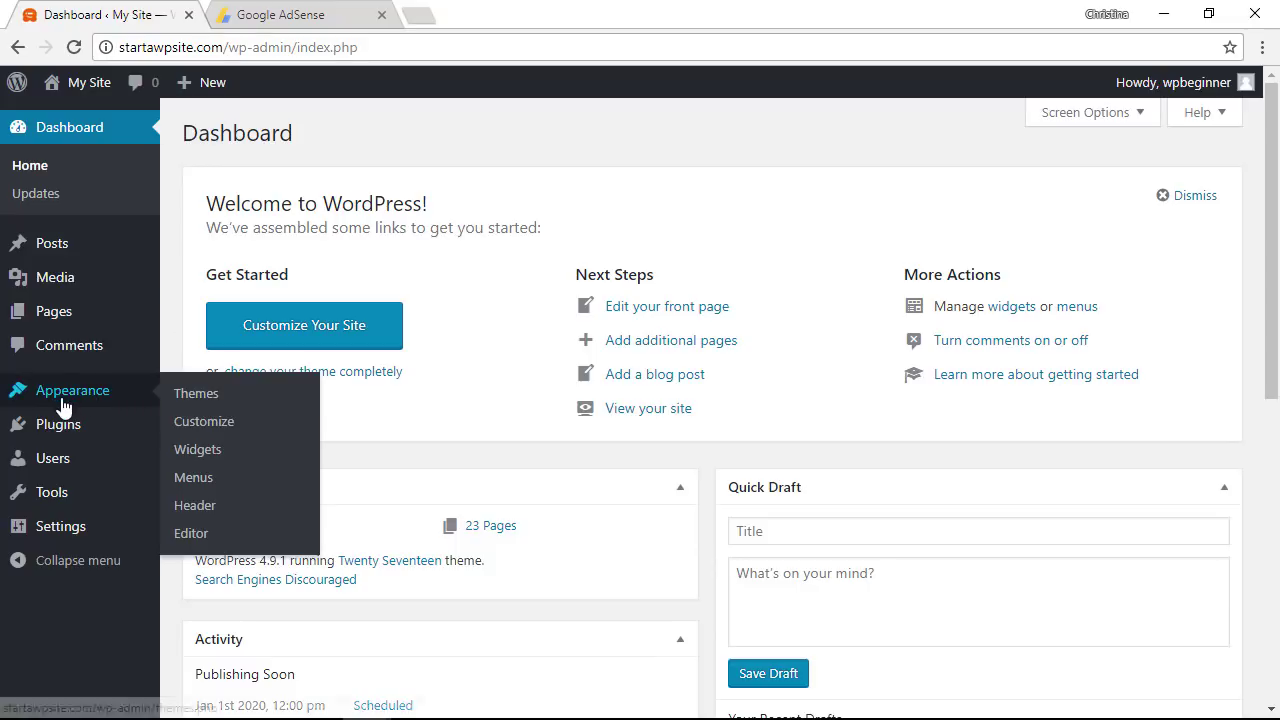
# - Go to Appearance > Widgets in the WordPress admin
pyautogui.click(198, 449)
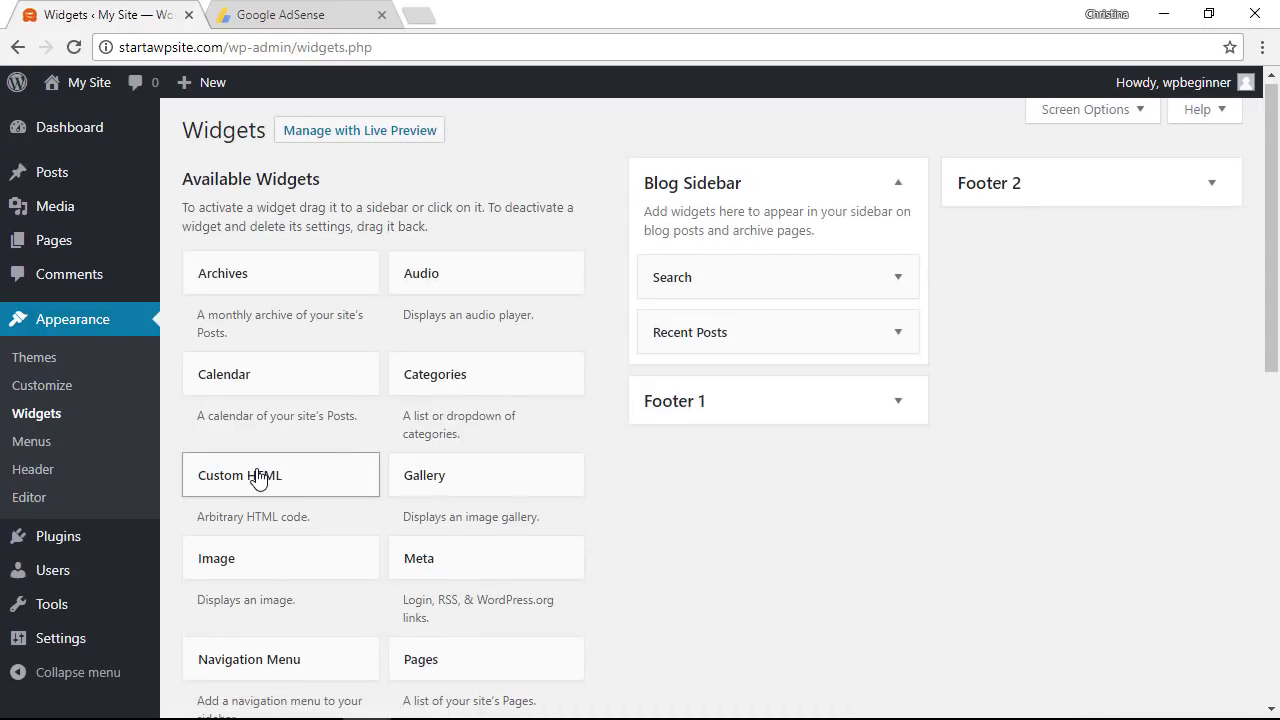
# - Drop a Custom HTML widget under Search in Blog Sidebar, paste the ad code and save
pyautogui.moveTo(258, 479); pyautogui.dragTo(729, 332)
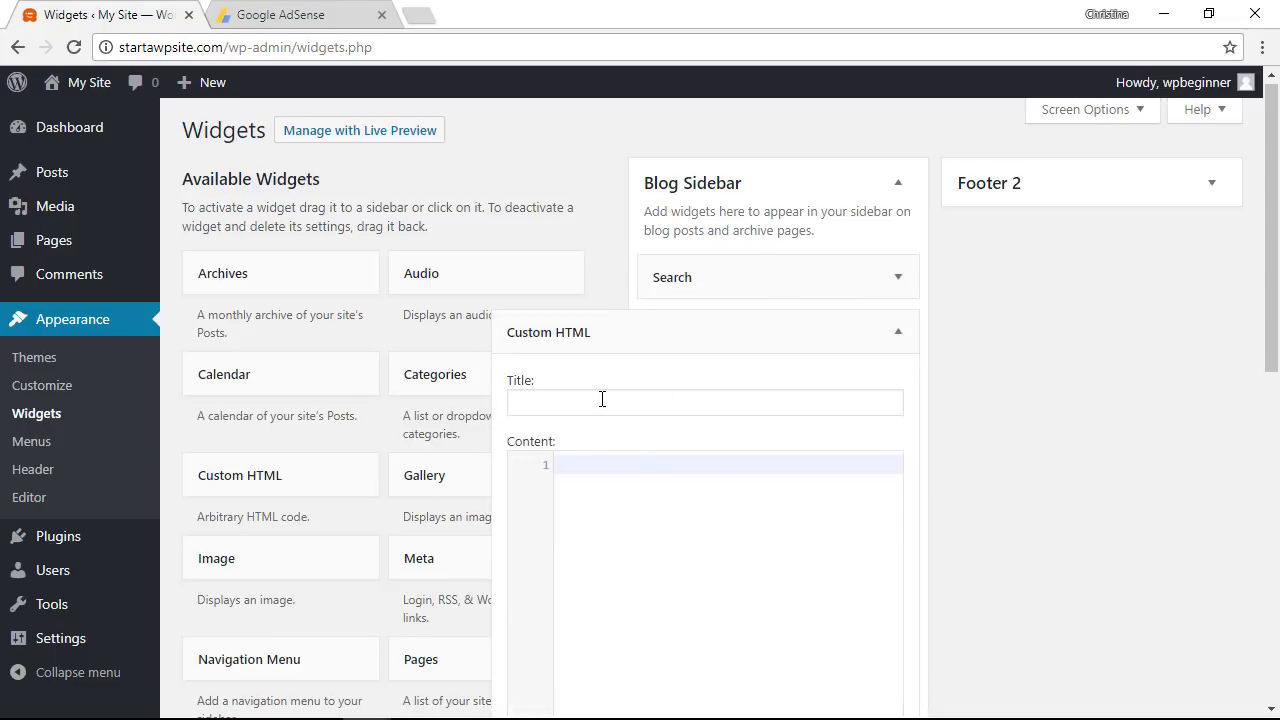
pyautogui.rightClick(600, 466)
pyautogui.click(659, 267)
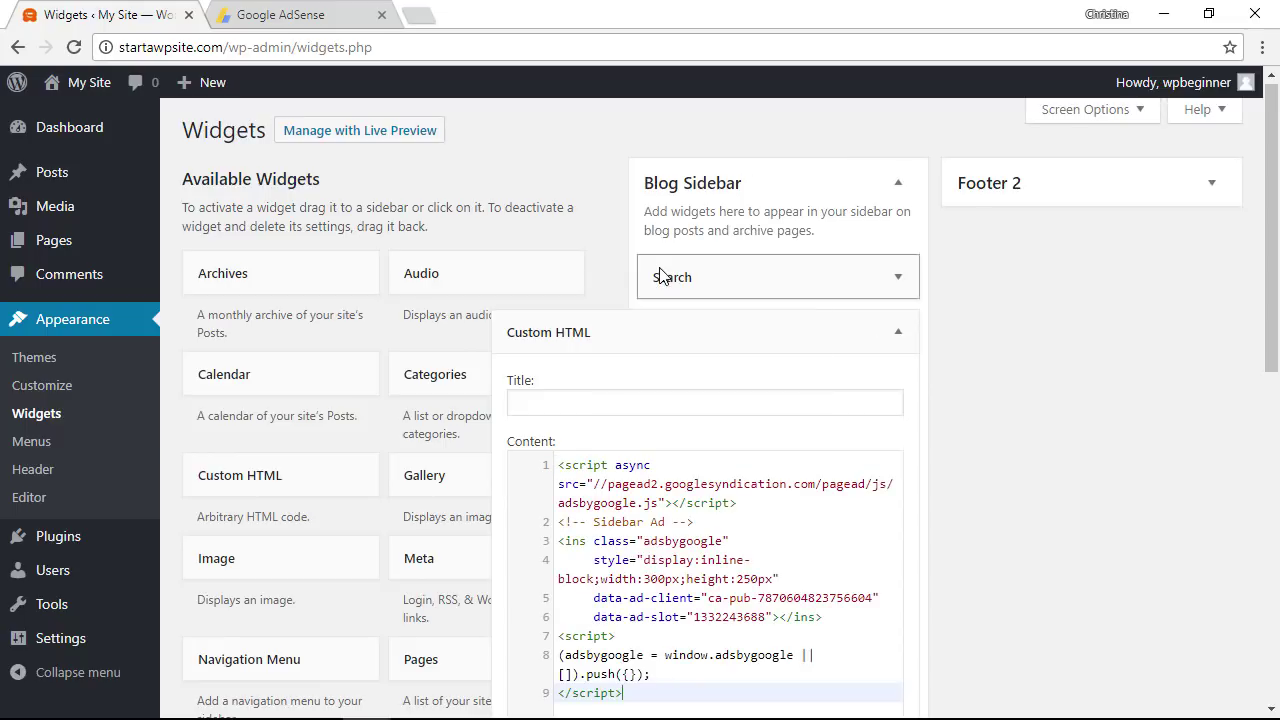
pyautogui.scroll(-1, 997, 511)
pyautogui.scroll(-2, 997, 511)
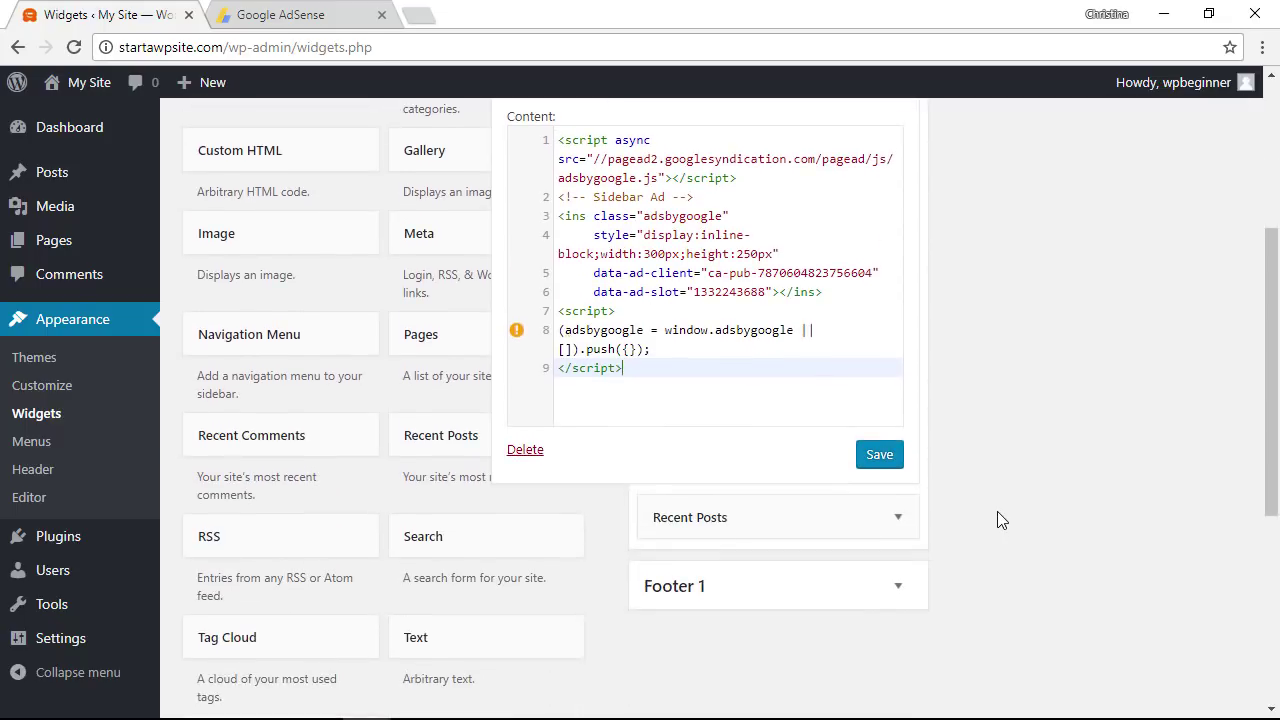
pyautogui.click(878, 458)
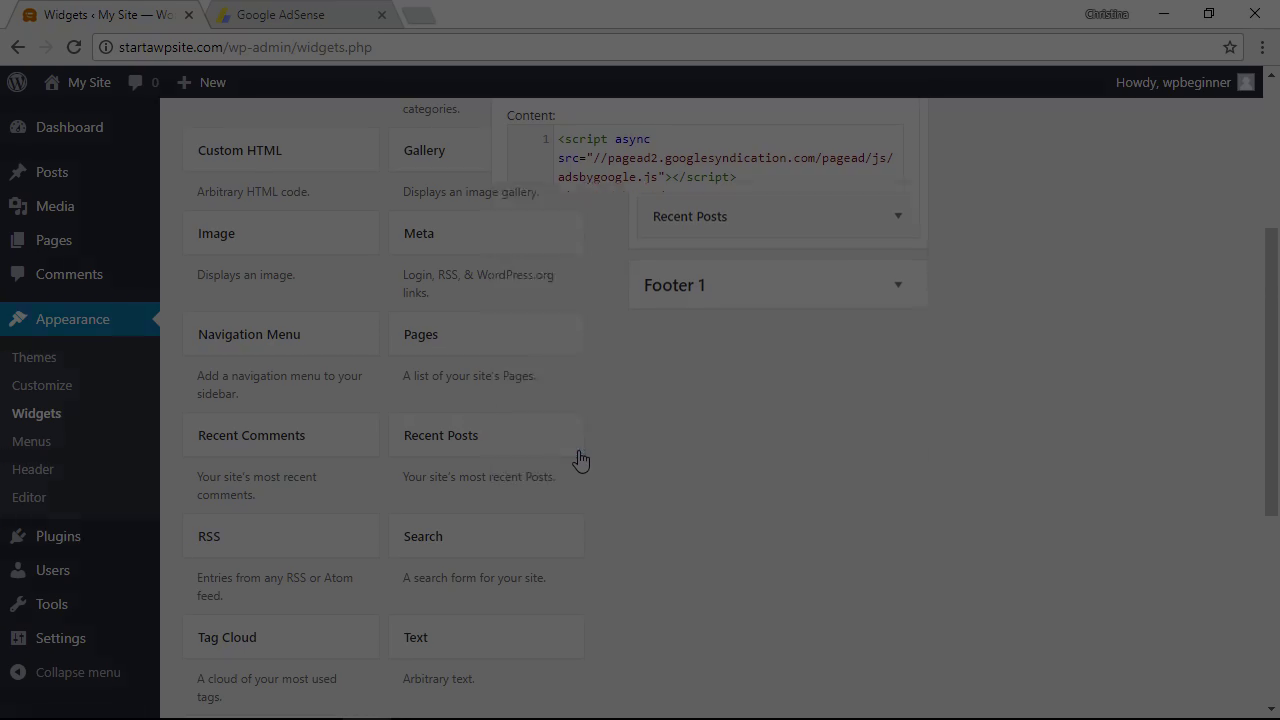
# - Scroll the blog page to check the grey ad space below the search box
pyautogui.scroll(-2, 677, 438)
pyautogui.scroll(-1, 677, 440)
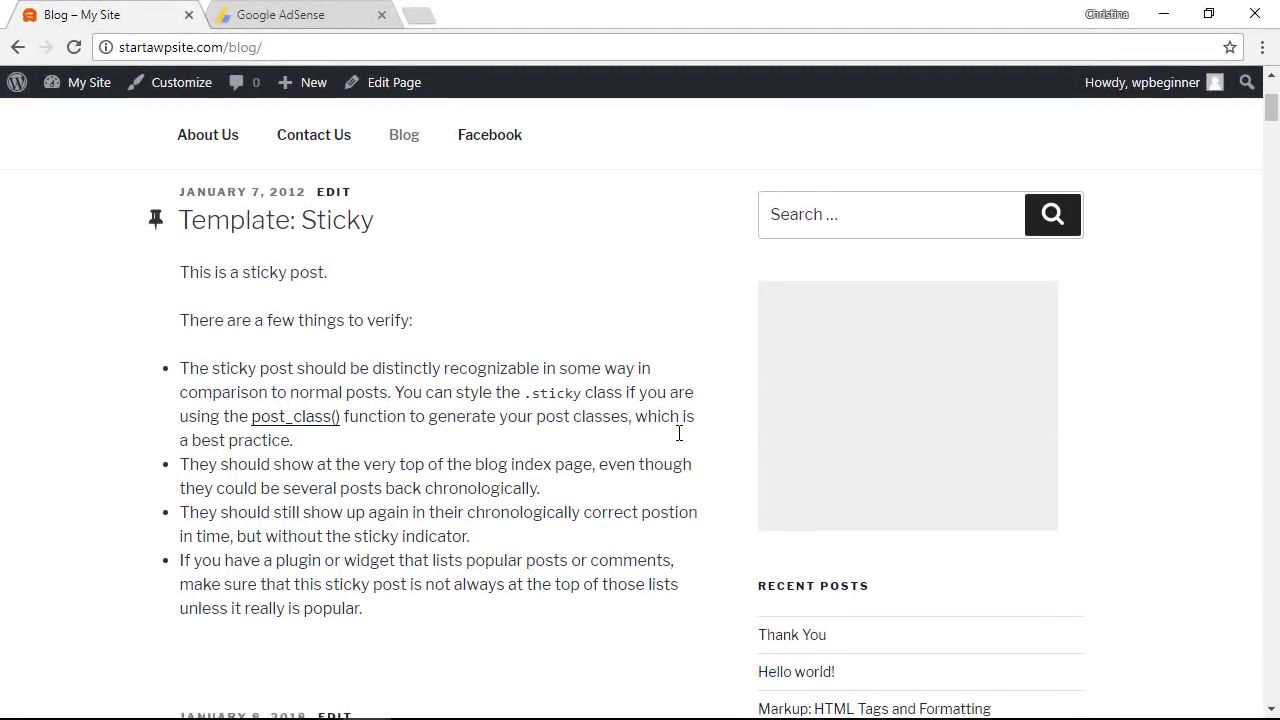
pyautogui.scroll(1, 679, 435)
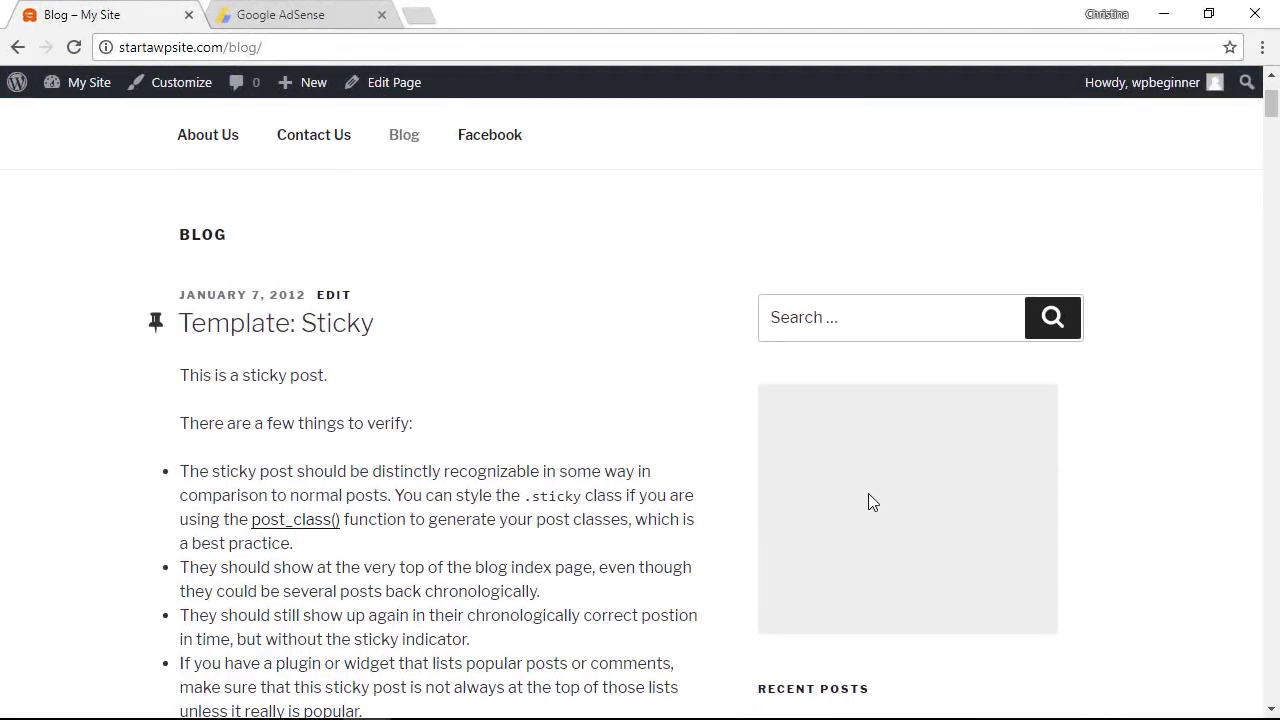